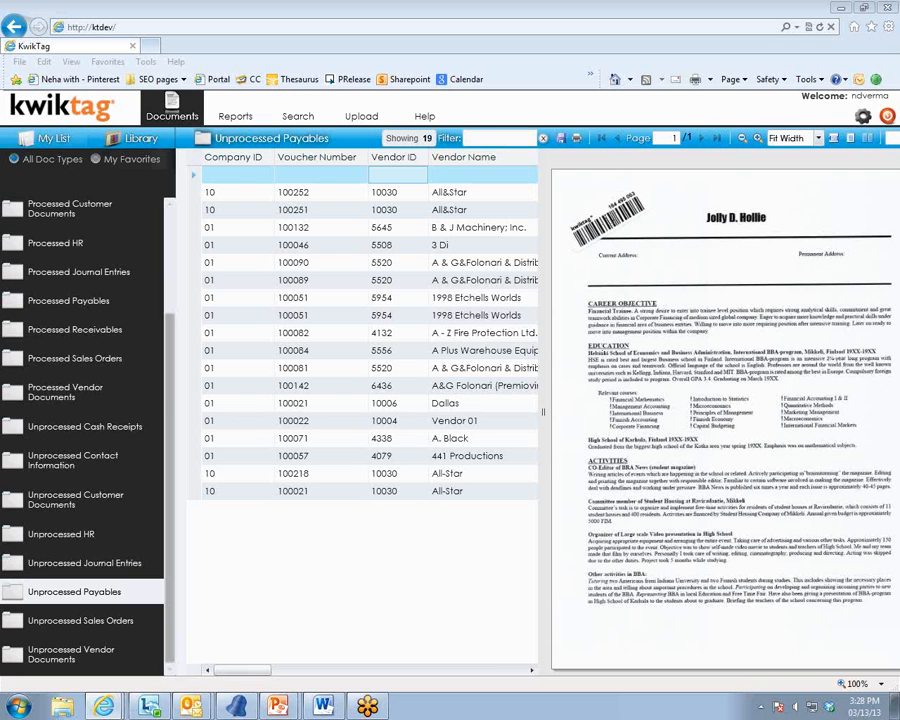
Step: Inspect the system fields of the unindexed document in Unprocessed Payables, leaving its index values unedited
right_click(420, 182)
click(428, 173)
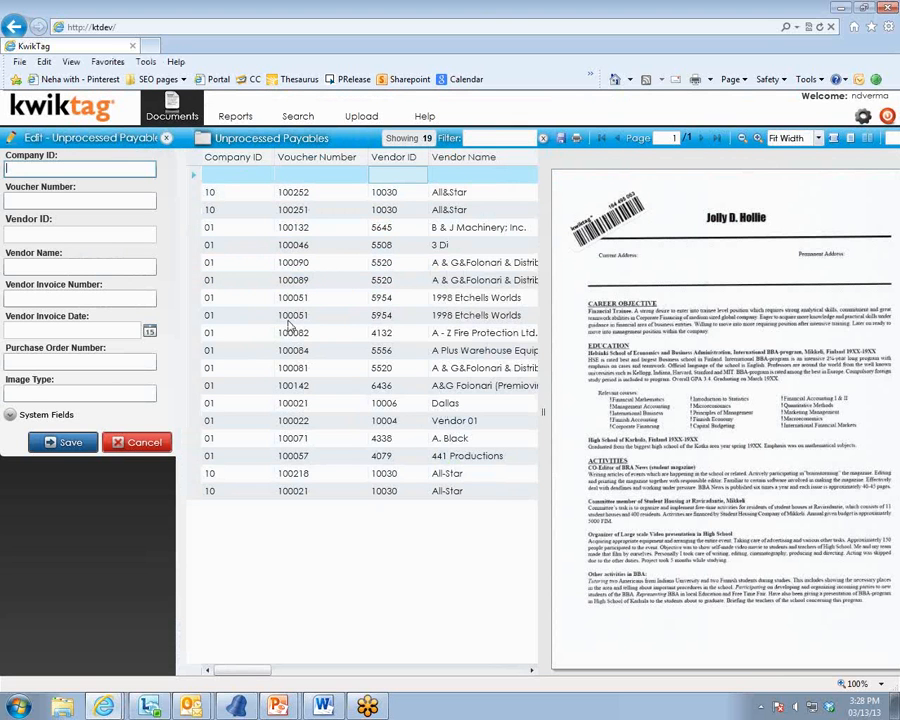
click(26, 416)
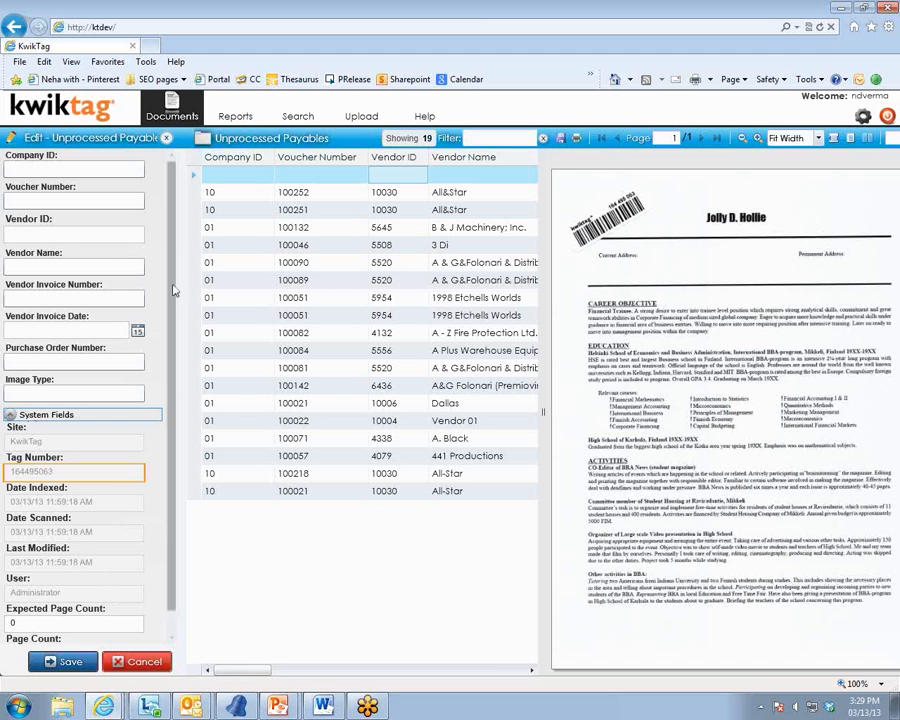
click(168, 140)
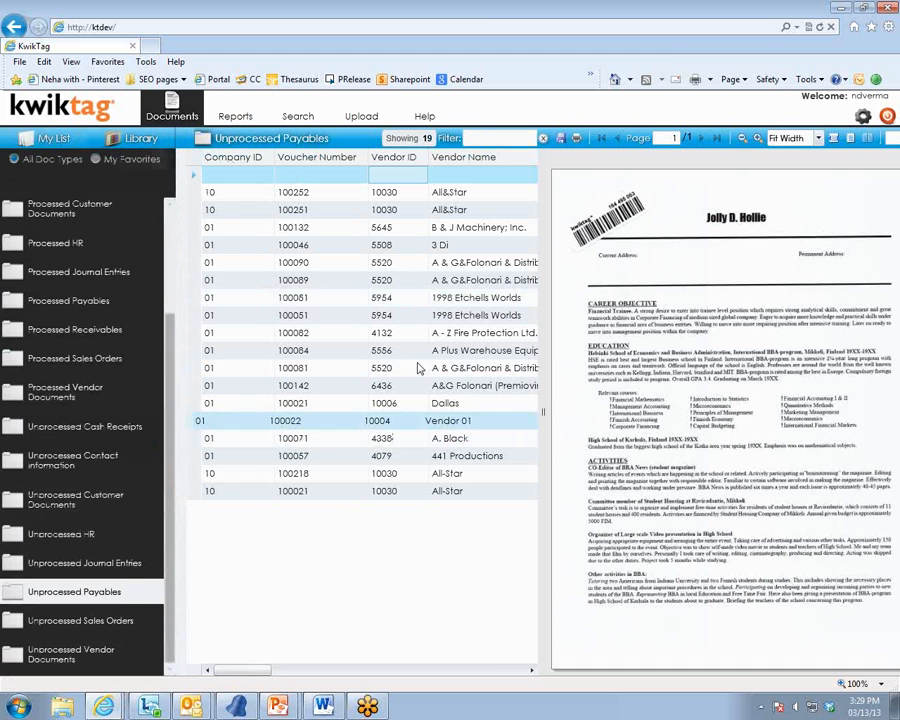
click(376, 208)
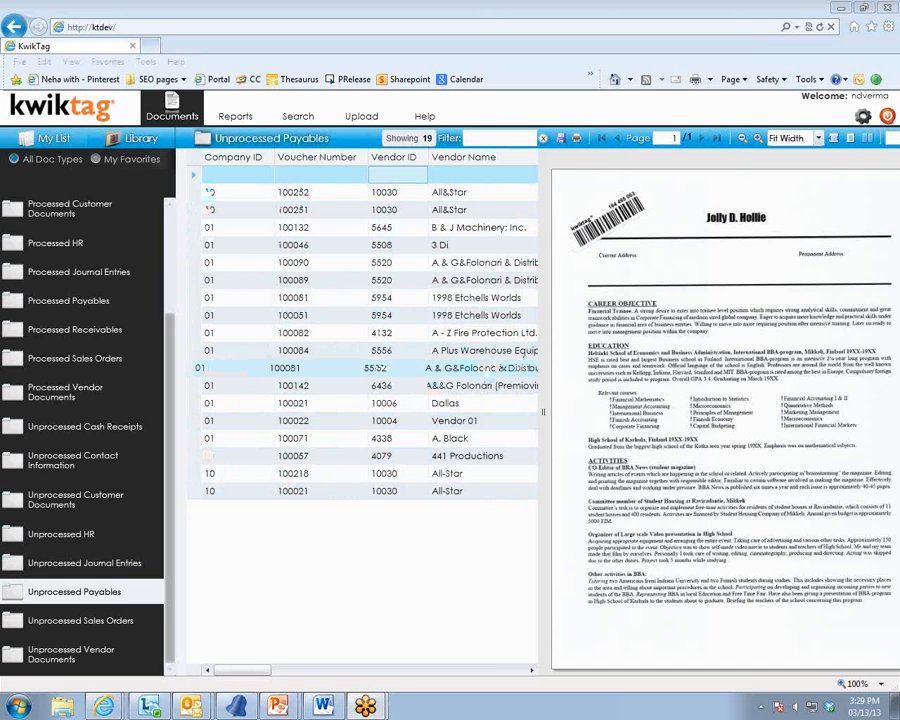
Step: Copy the tag number from the system fields of the unindexed Unprocessed Payables document
click(506, 441)
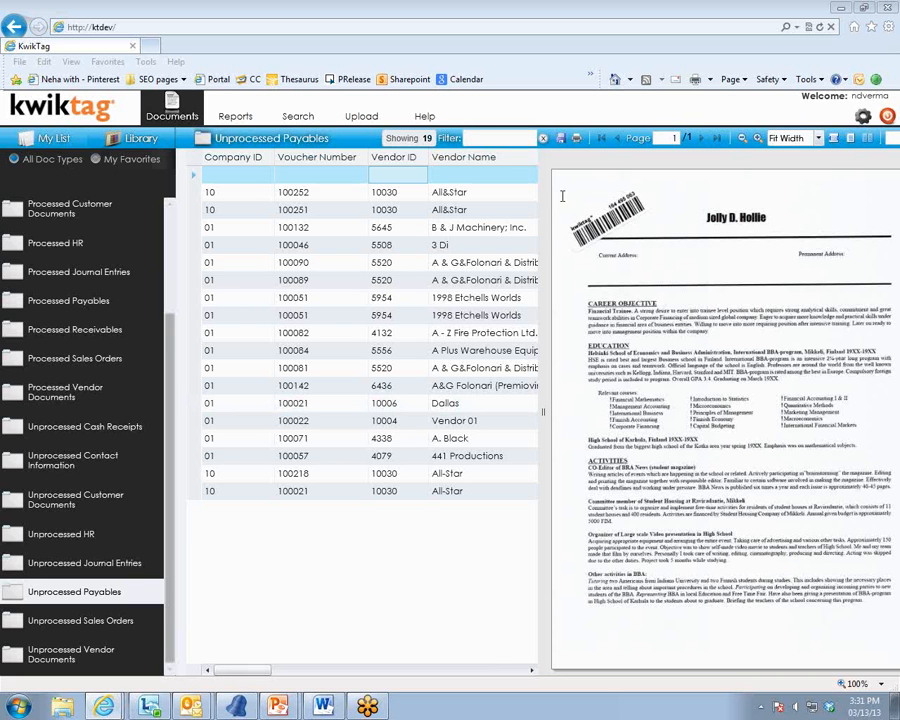
right_click(505, 177)
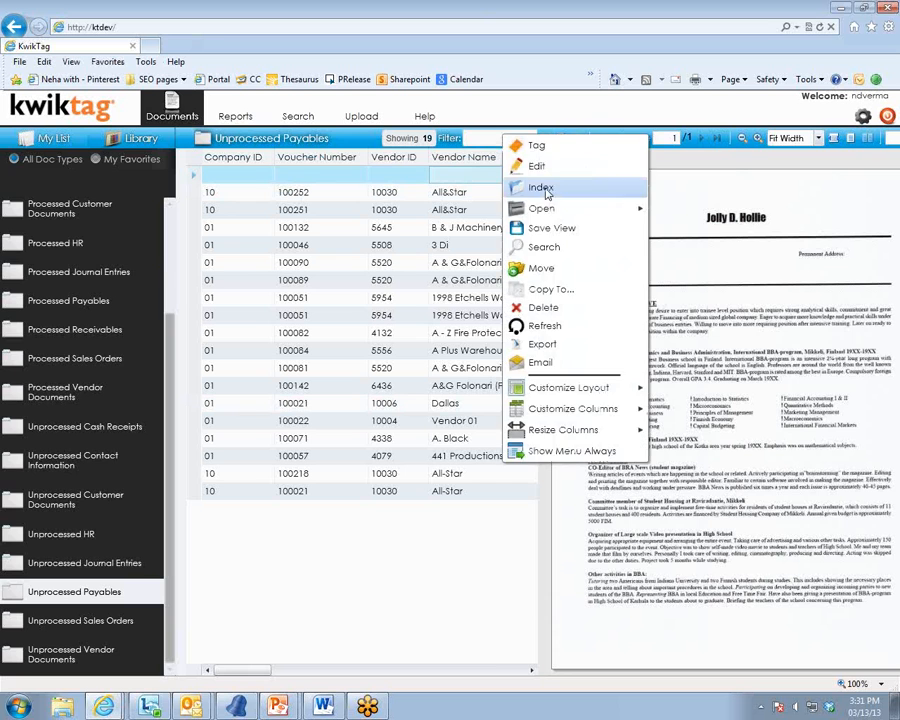
click(540, 168)
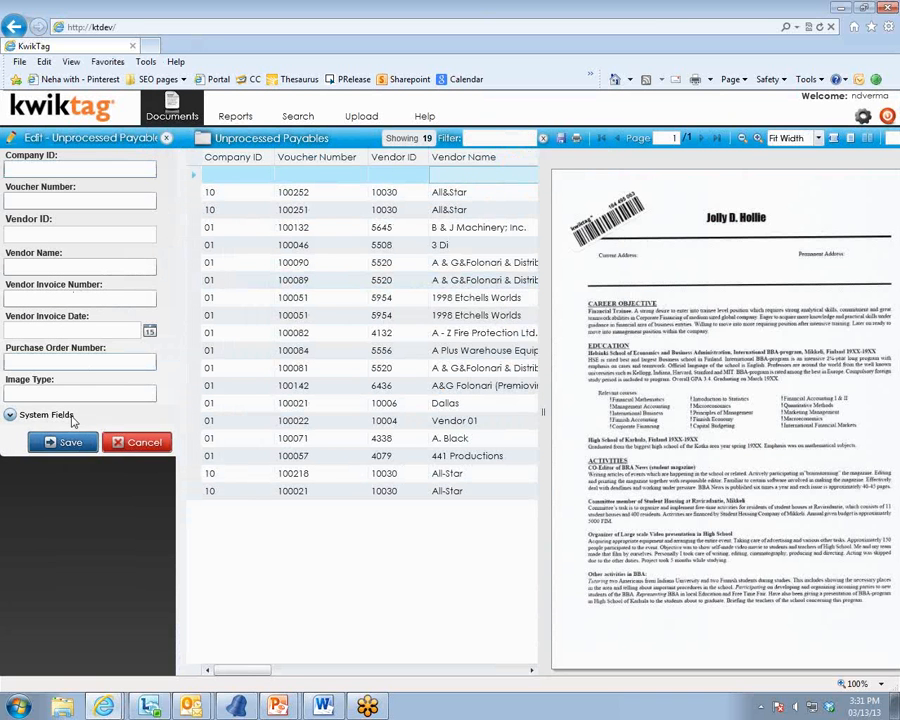
click(50, 414)
drag(86, 476, 10, 497)
key(ctrl+c)
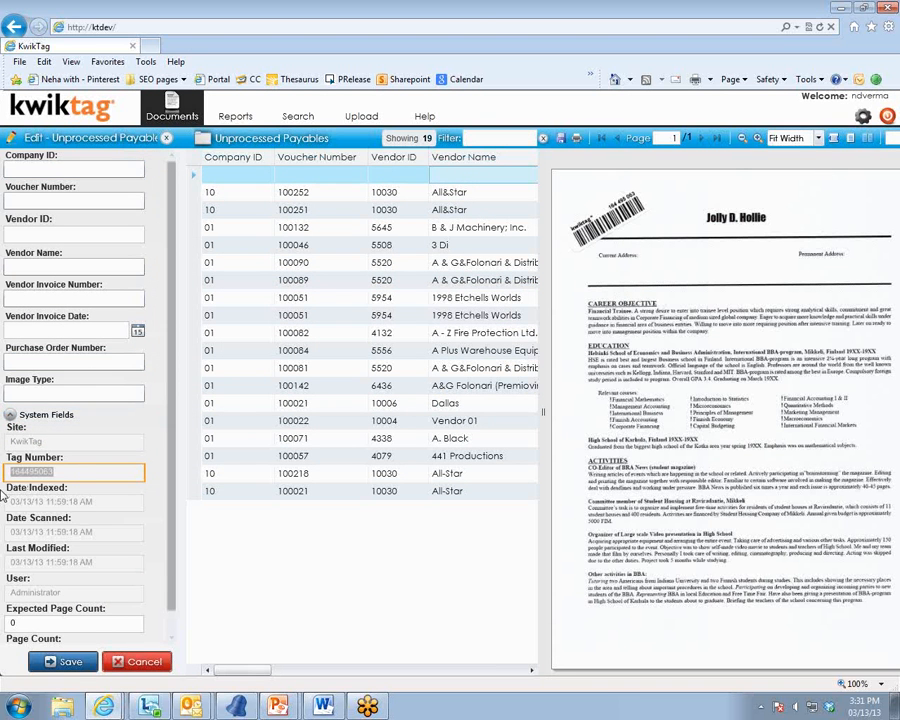
key(alt)
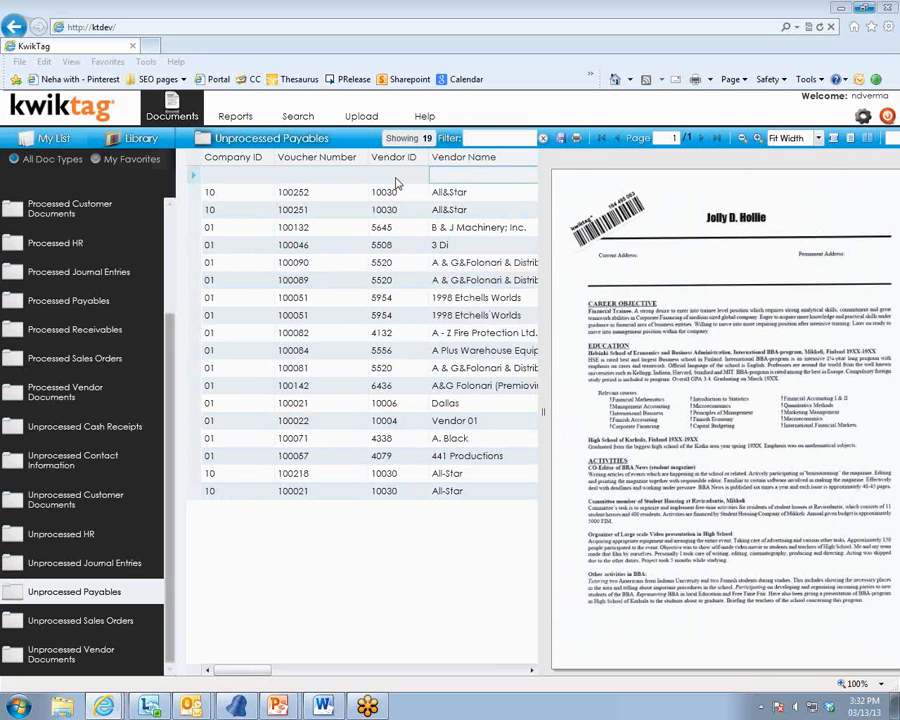
Step: Open the unindexed document's scanned resume as a PDF in Adobe Reader
double_click(442, 190)
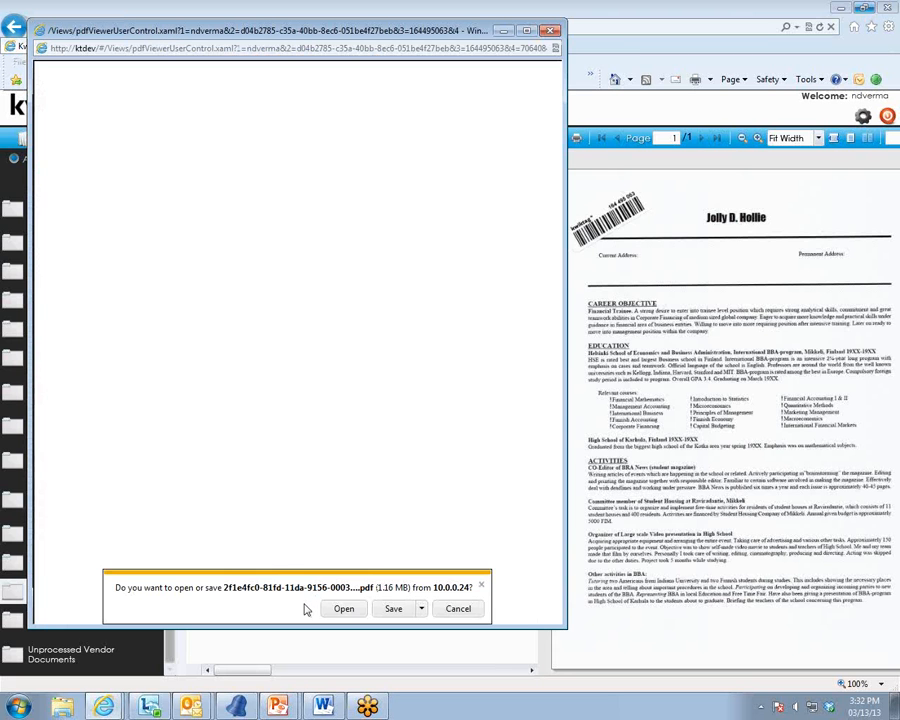
click(340, 616)
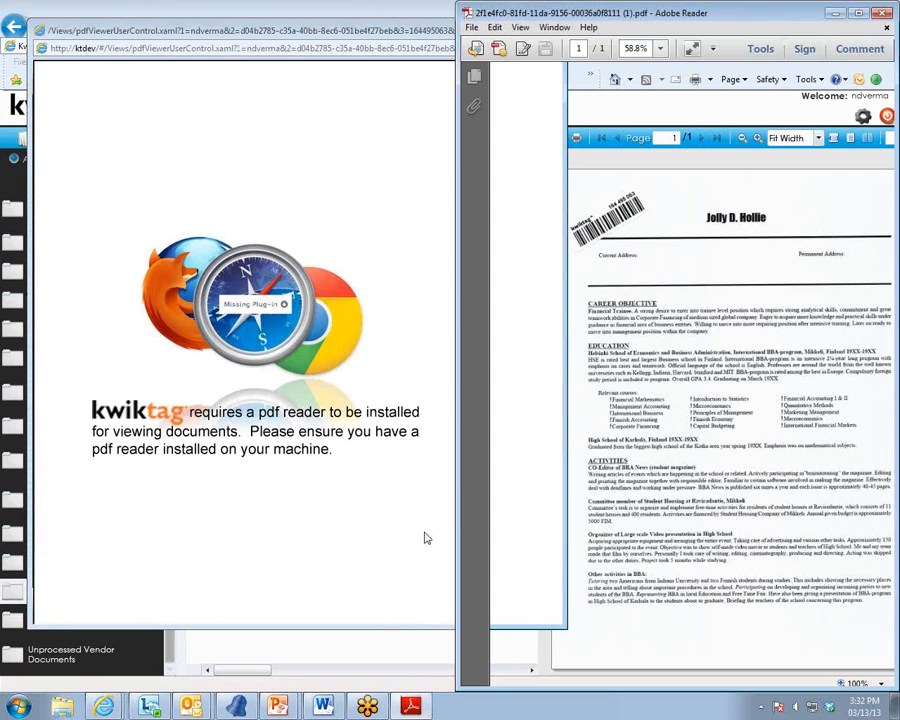
click(857, 14)
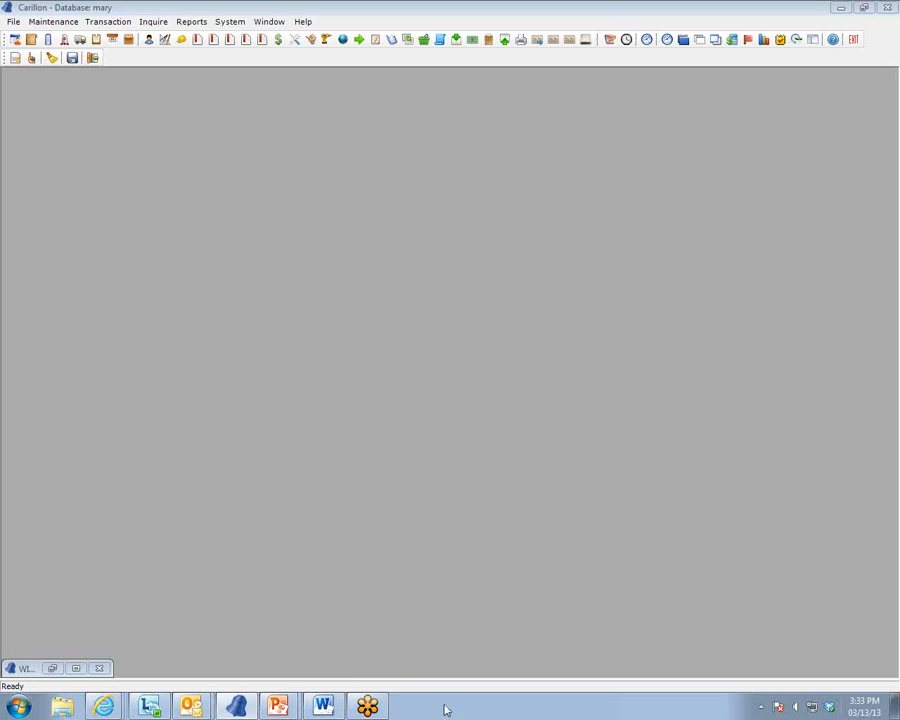
Step: In Carillon, restore the minimized Contact Maintenance record and paste the copied tag number as its Image ID
click(52, 668)
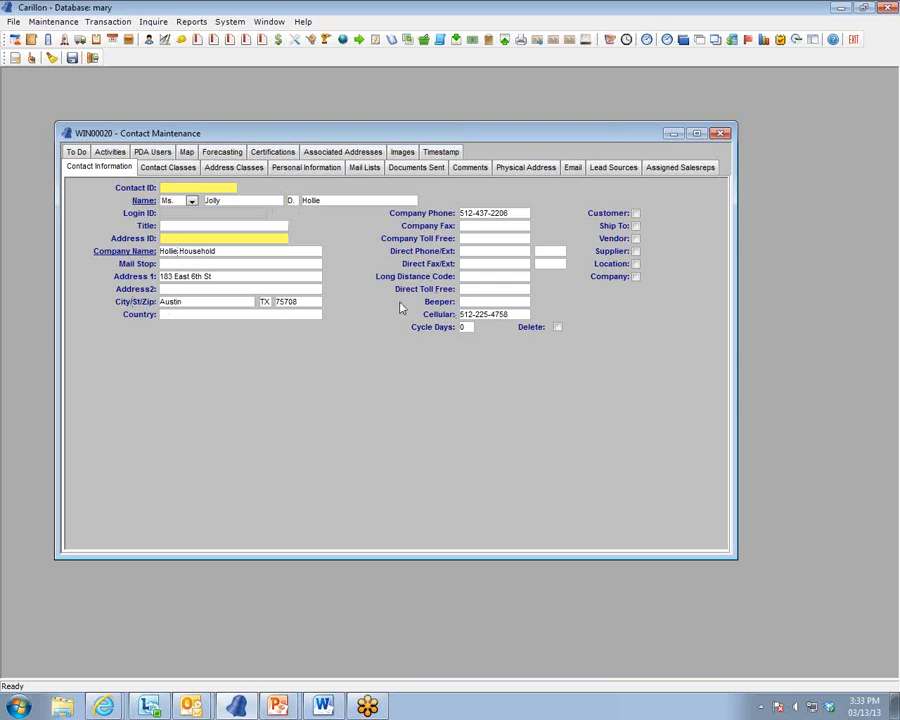
click(404, 152)
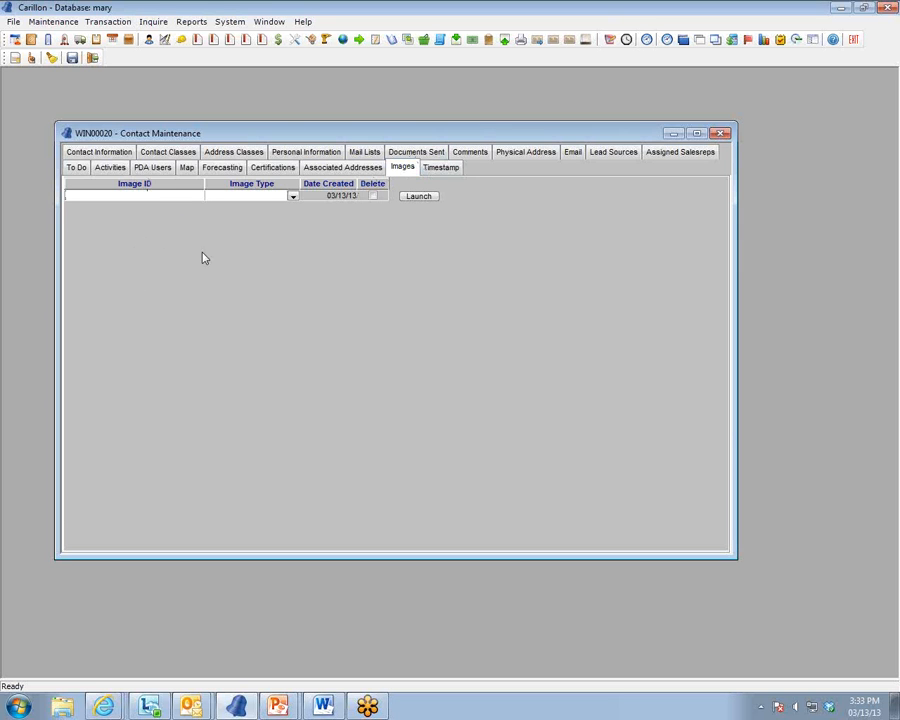
right_click(184, 204)
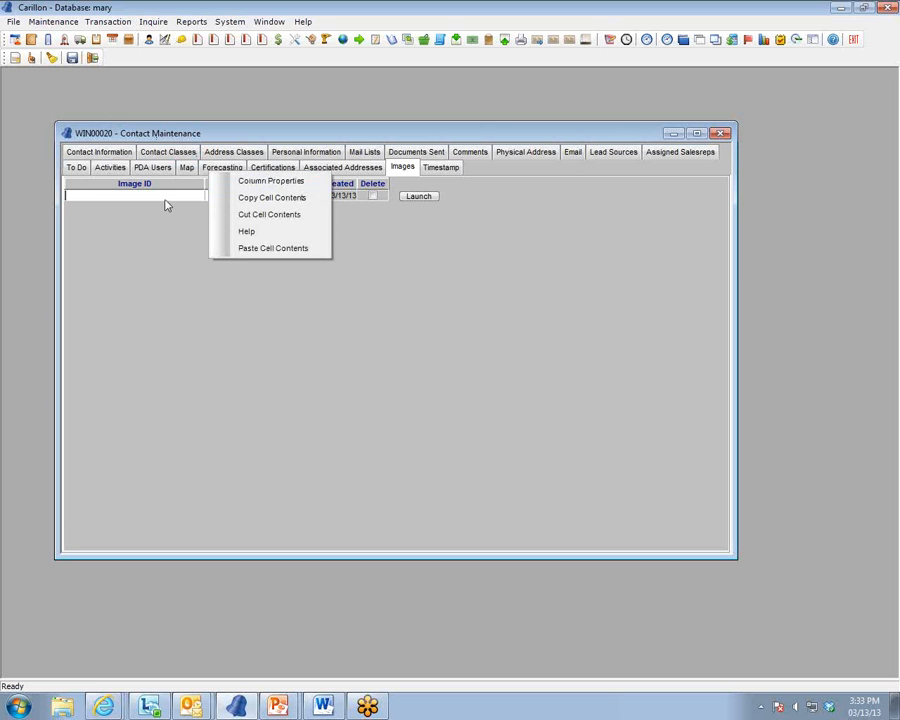
click(165, 202)
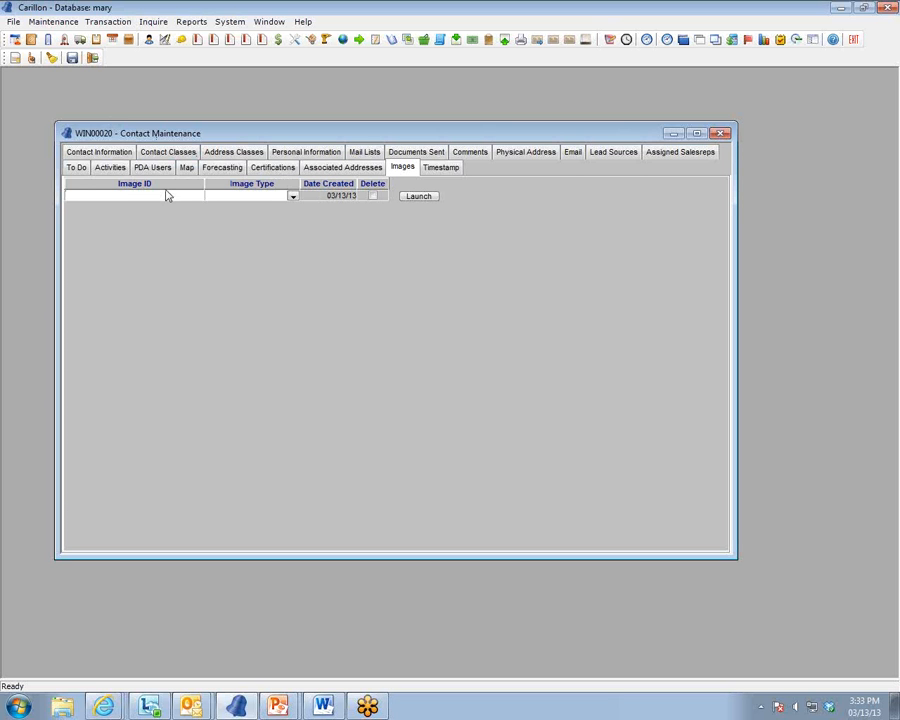
key(ctrl+v)
Step: Set the contact image's type to Resume and save the contact record
click(241, 206)
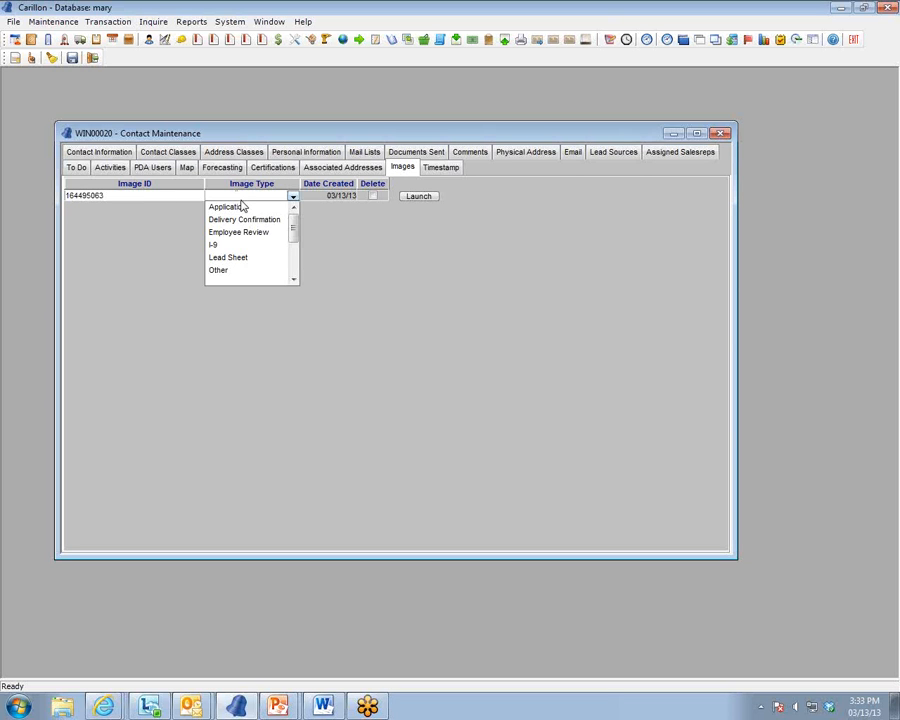
drag(294, 230, 293, 253)
click(263, 246)
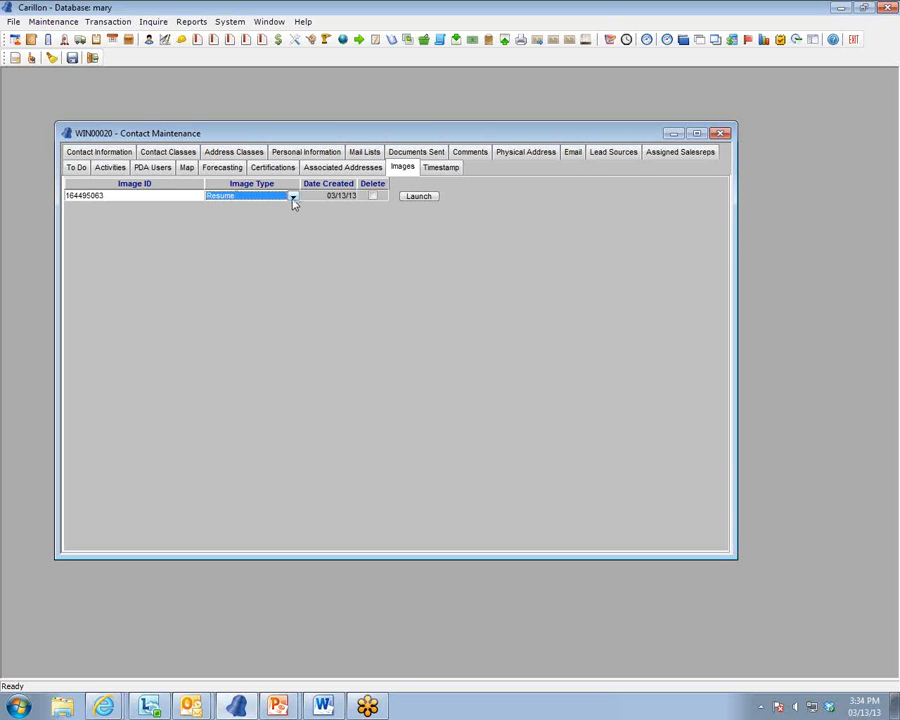
click(293, 197)
mouse_move(294, 250)
mouse_down()
mouse_move(296, 225)
mouse_move(298, 254)
mouse_up()
click(284, 250)
click(72, 58)
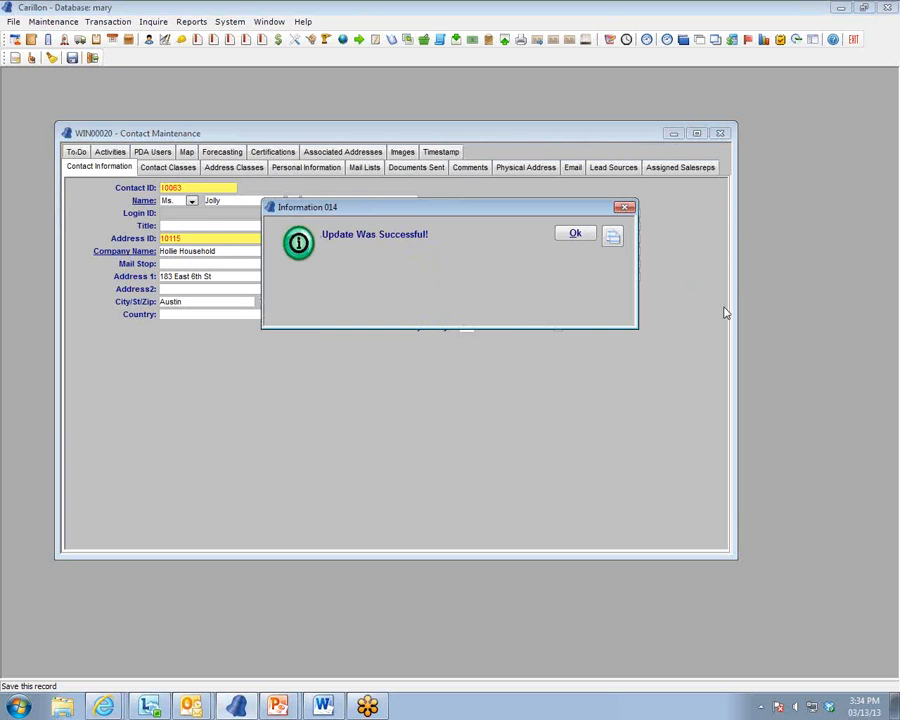
click(576, 236)
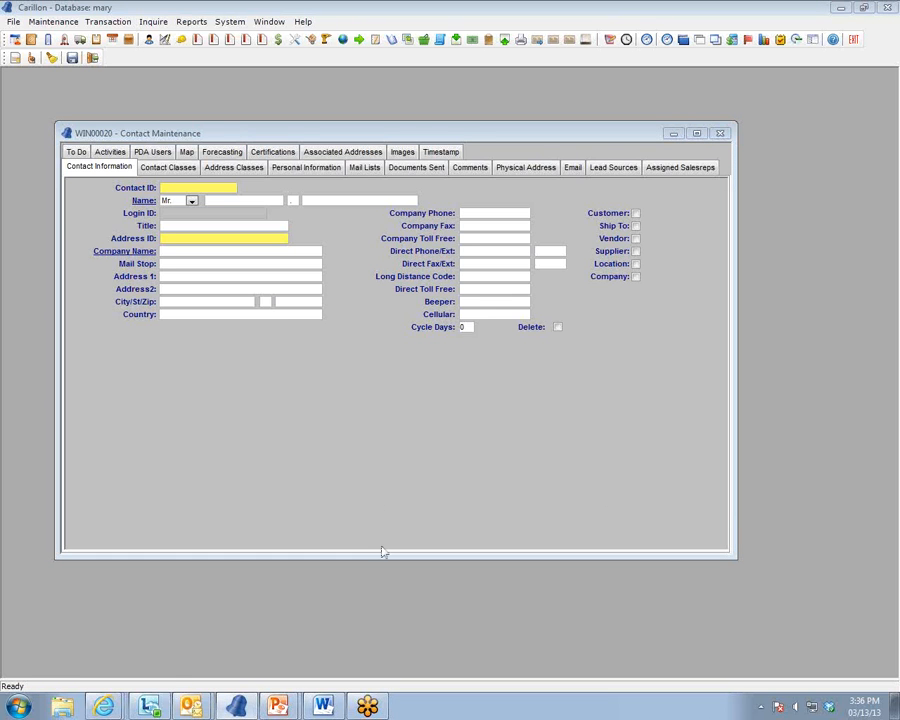
Step: Look up the saved contact by last name in the contact list and load its record
double_click(230, 191)
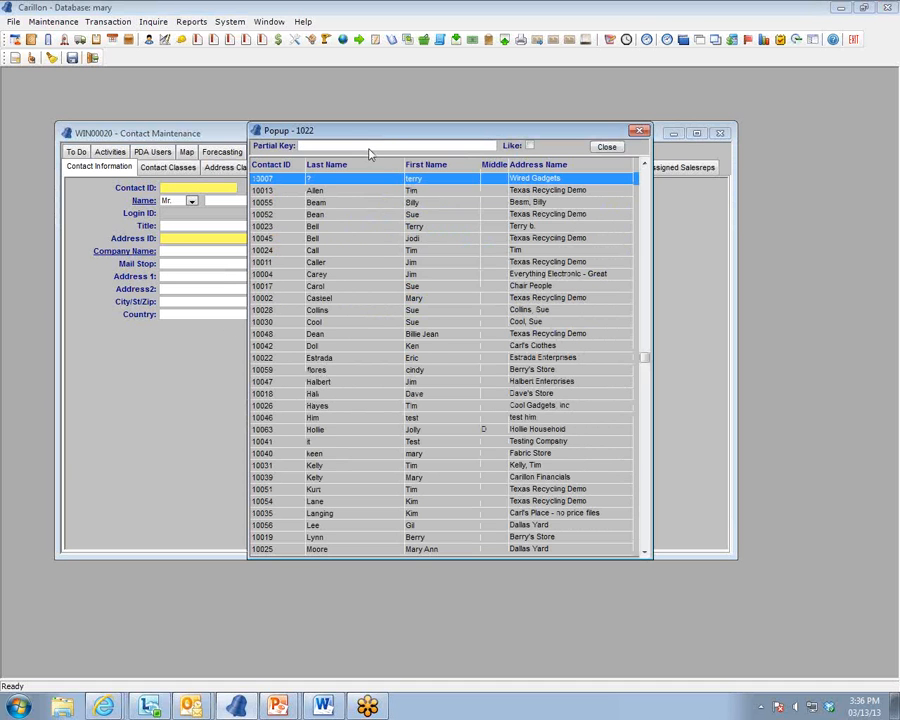
click(366, 168)
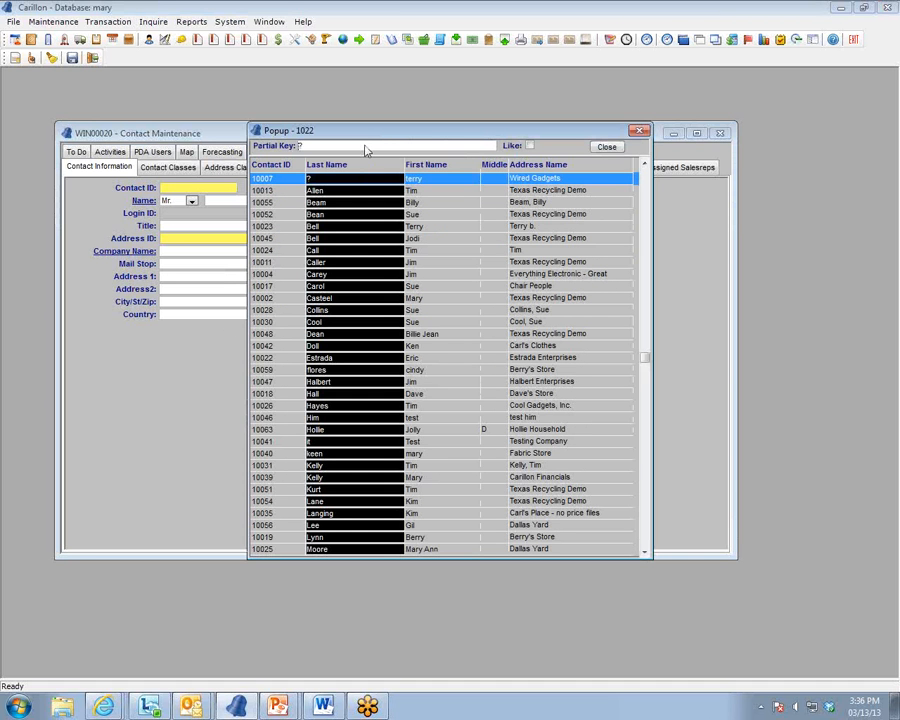
text(Hollie)
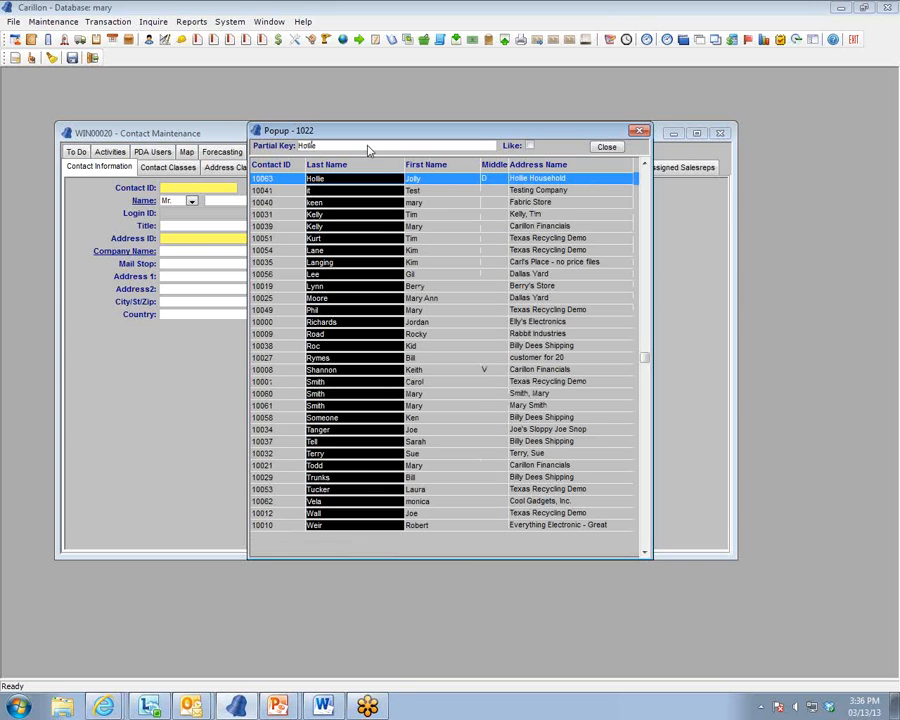
double_click(387, 182)
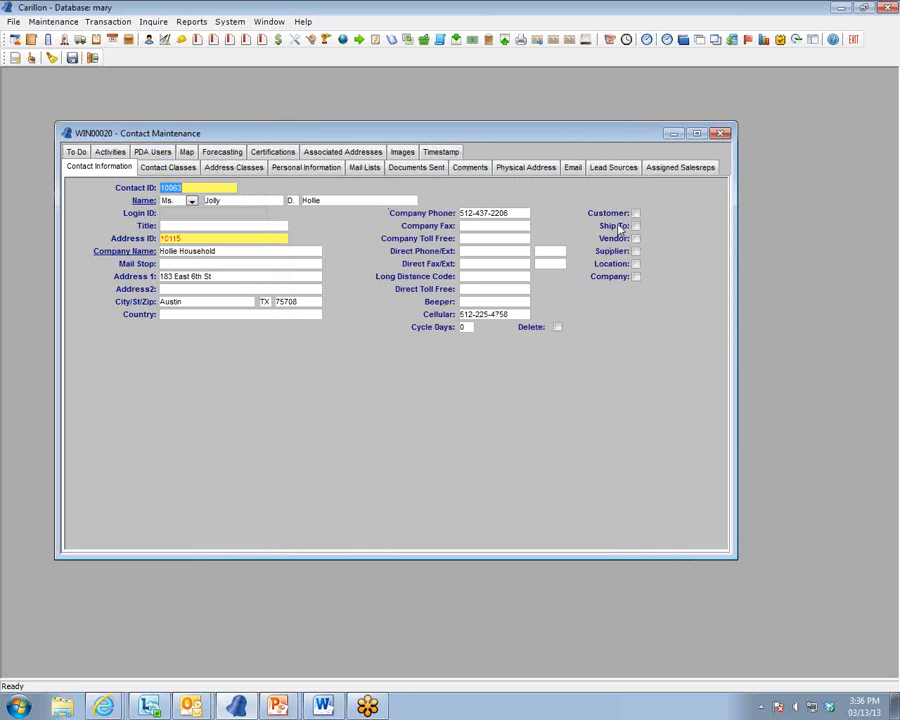
Step: Launch the Resume image linked to the contact and view the scanned document in an enlarged window
click(402, 152)
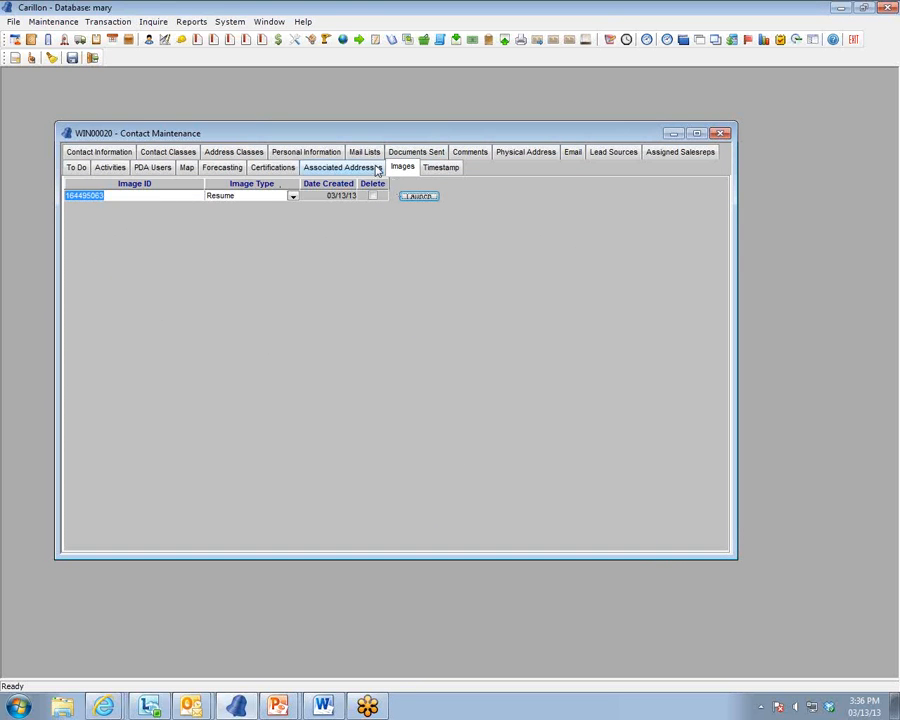
click(406, 197)
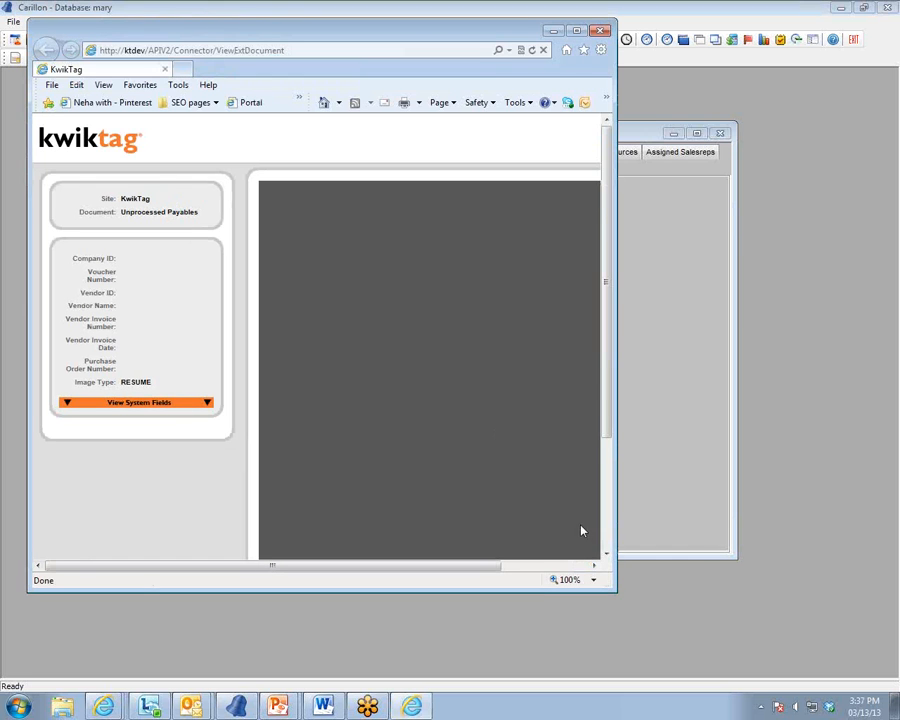
drag(615, 591, 764, 620)
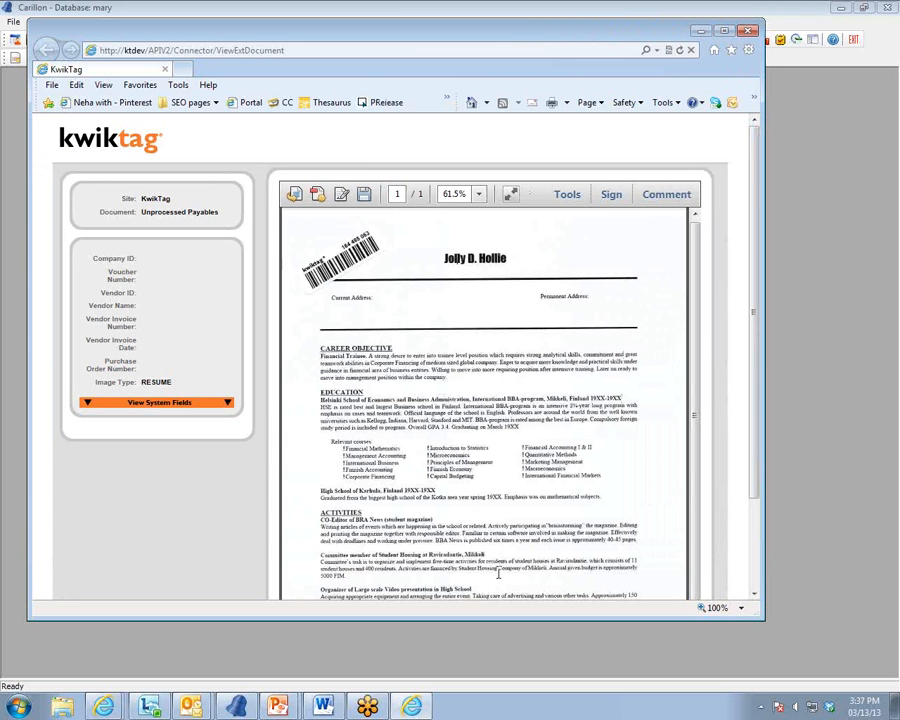
scroll(748, 435, down, 1)
scroll(748, 435, down, 3)
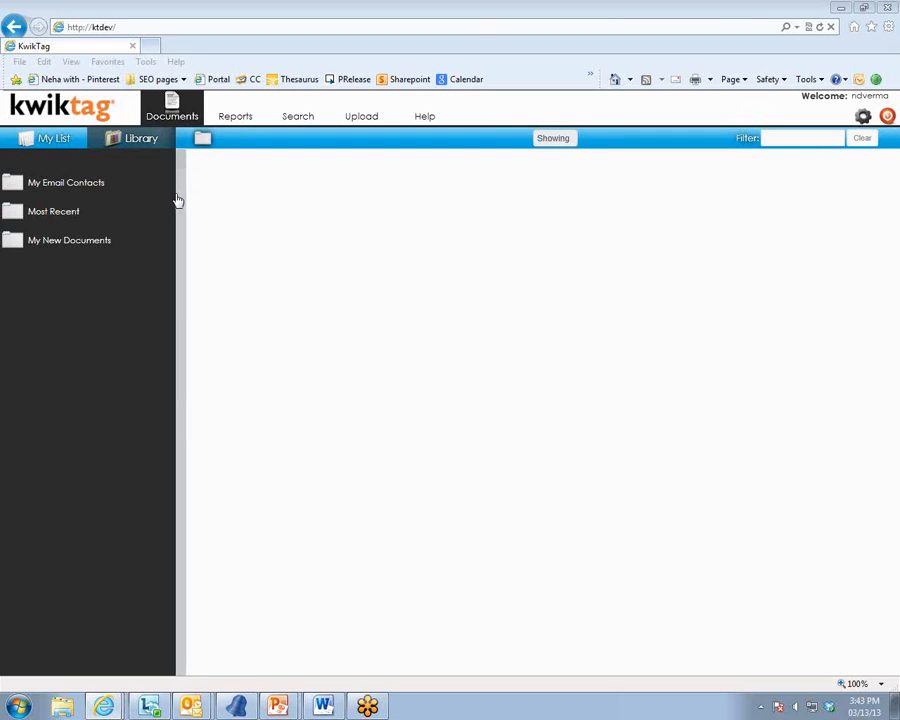
Step: In KwikTag, search all documents for the contact's last name
click(297, 118)
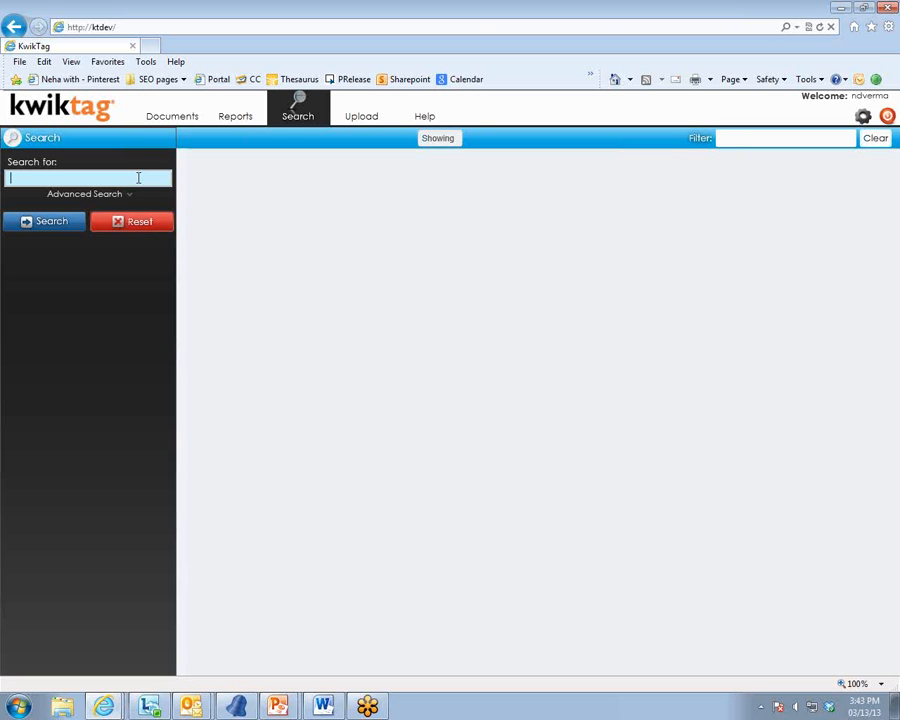
text(Hollie)
key(Return)
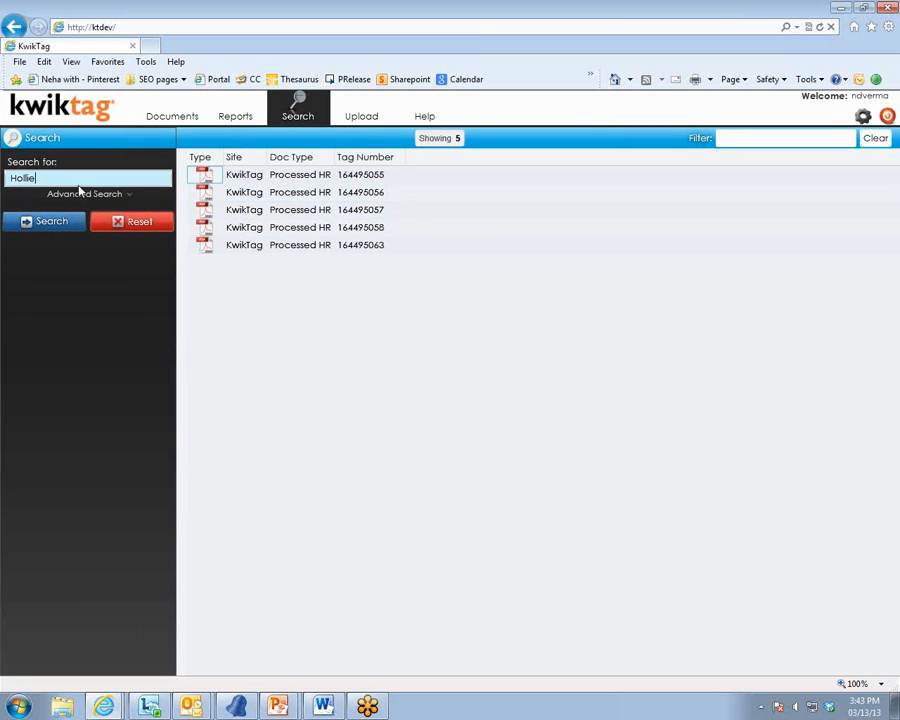
Step: View the contact's resume PDF from the search results, close it, and open the contact's I-9 form PDF
double_click(369, 250)
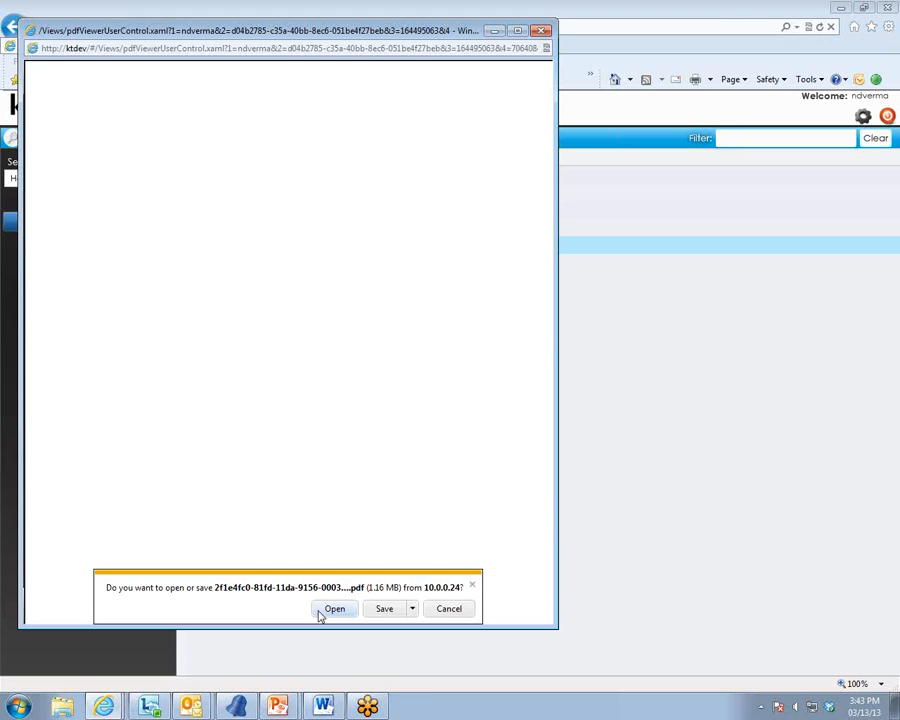
click(334, 609)
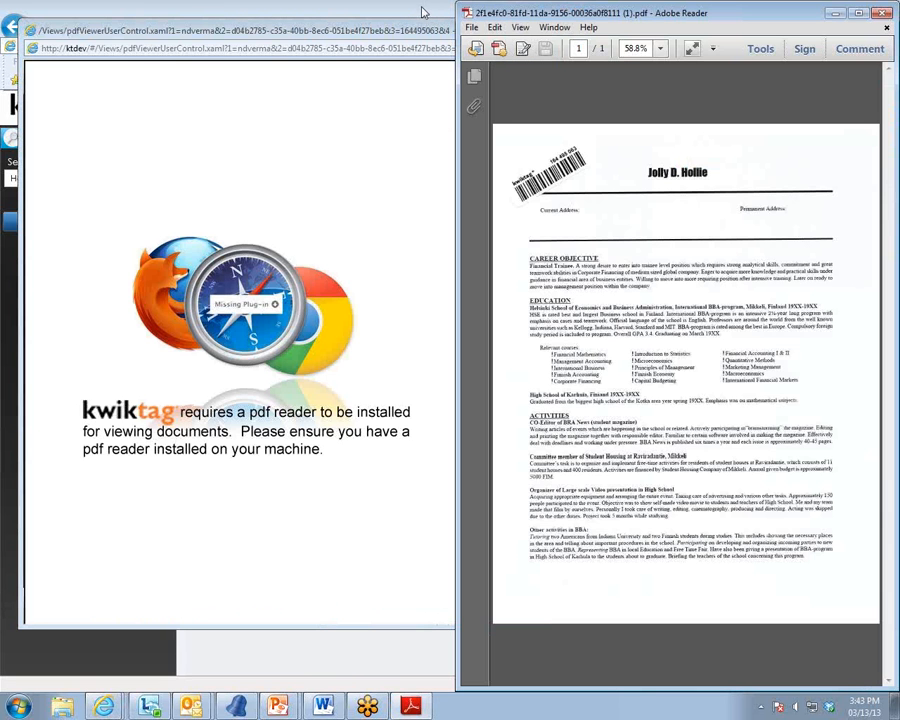
drag(510, 13, 101, 17)
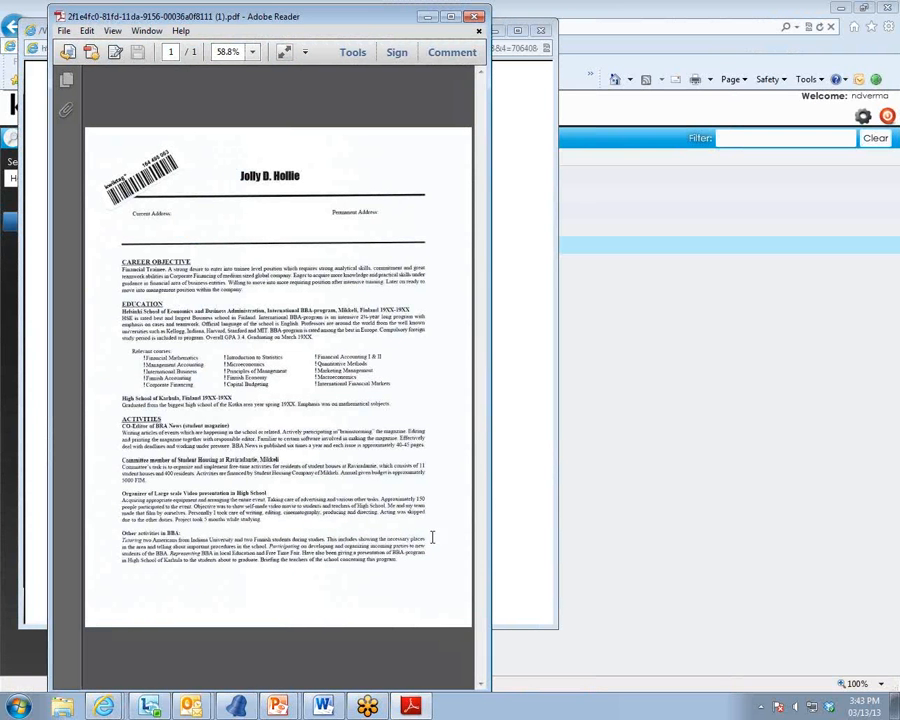
click(475, 18)
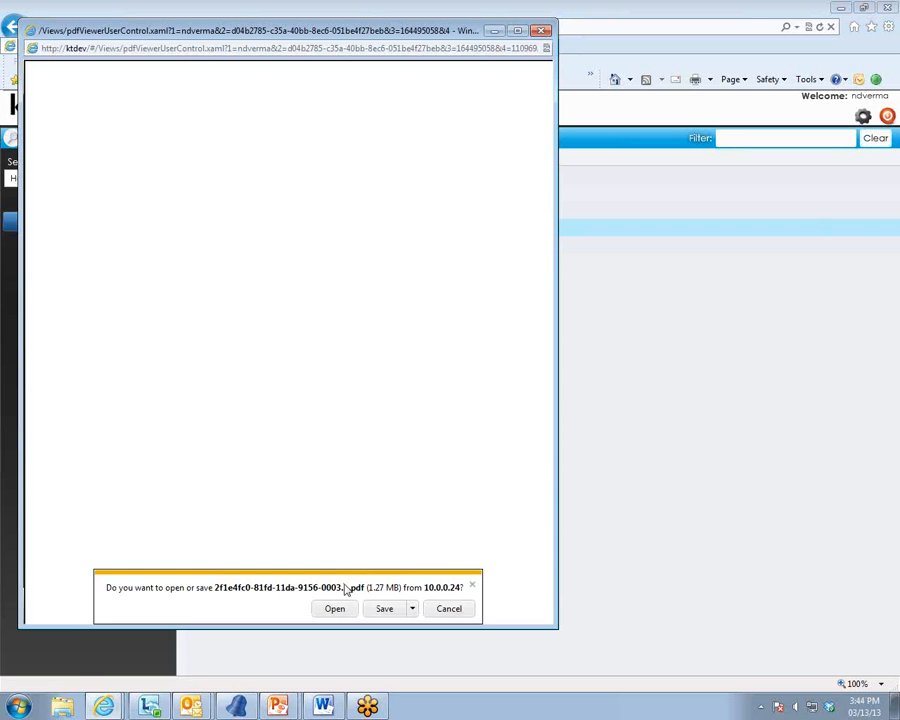
click(334, 608)
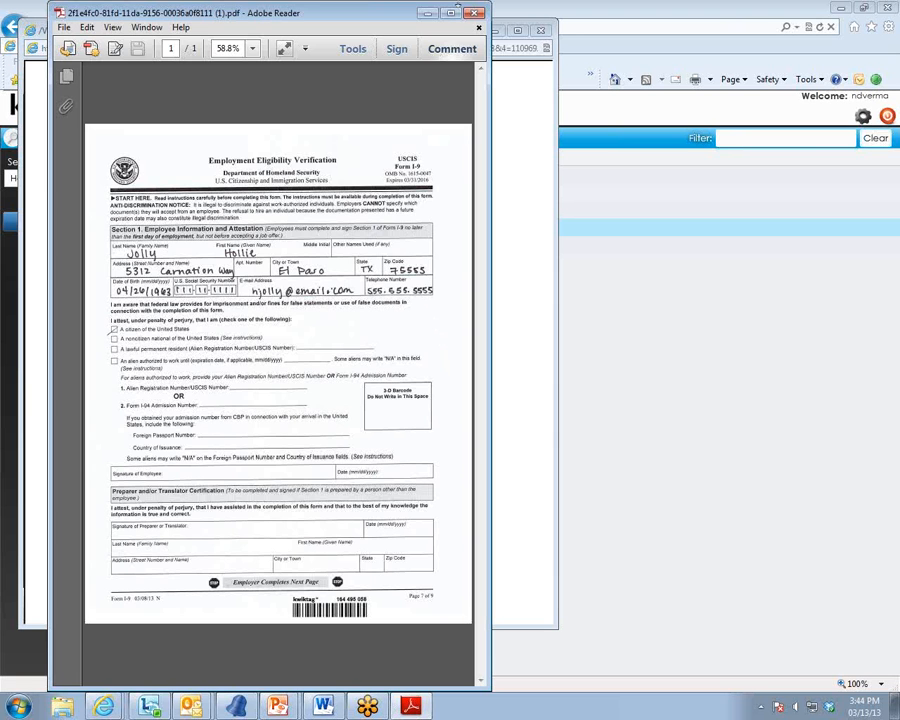
Step: Close the I-9 form PDF and its viewer, and search the filing information of all sites for the contact's ID number
click(478, 13)
click(540, 34)
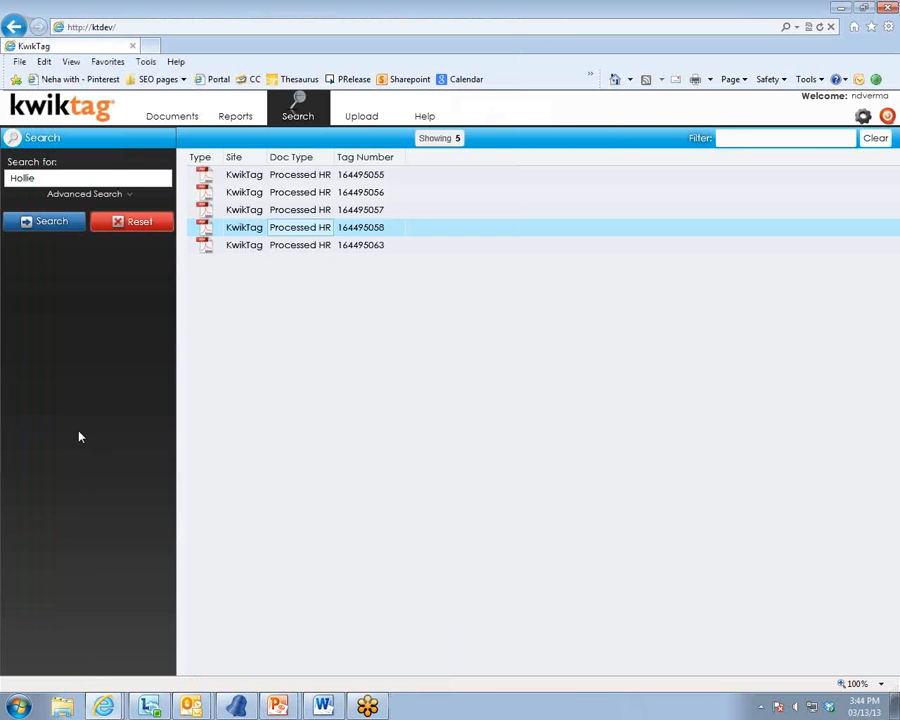
click(48, 177)
drag(48, 177, 4, 205)
key(BackSpace)
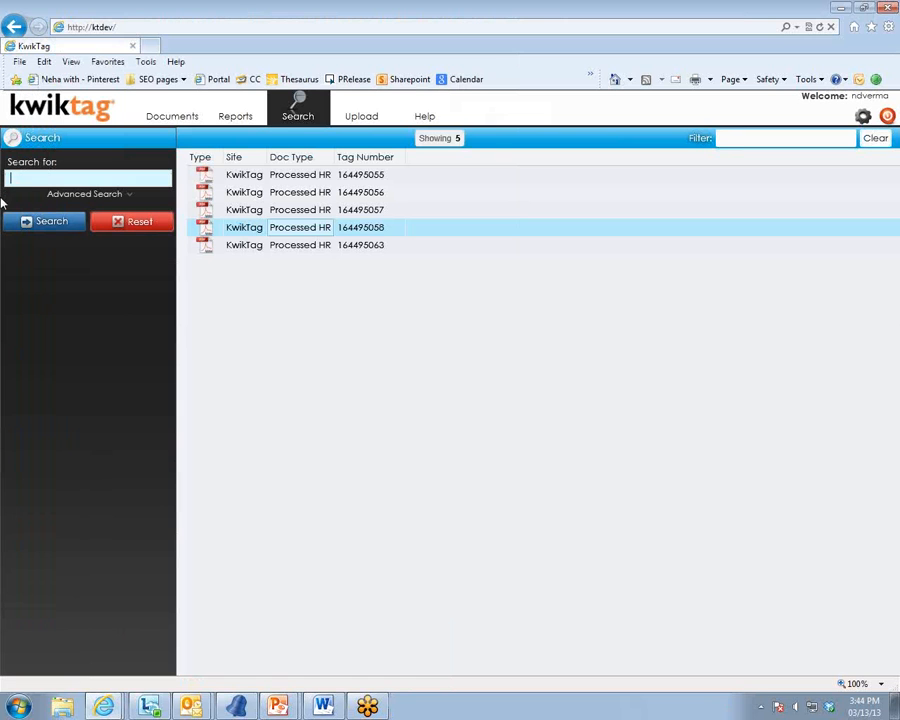
text(10063)
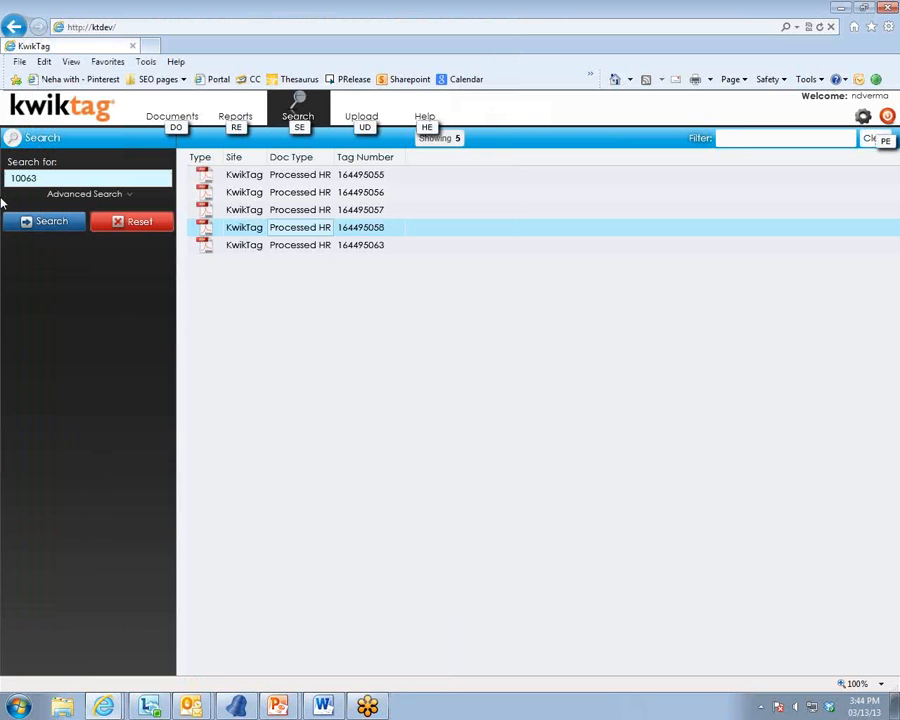
click(68, 196)
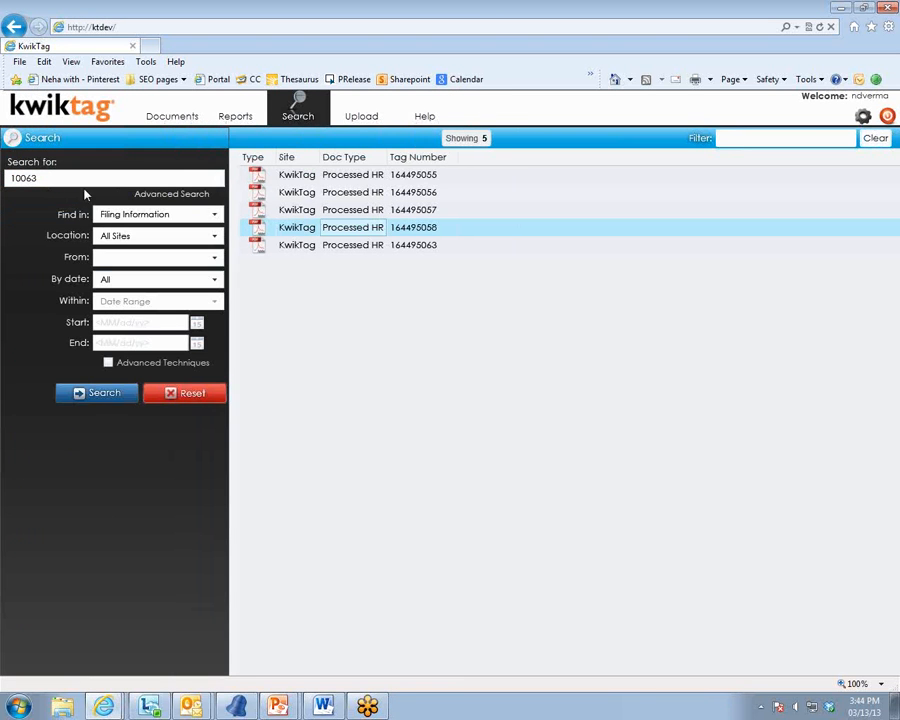
click(125, 399)
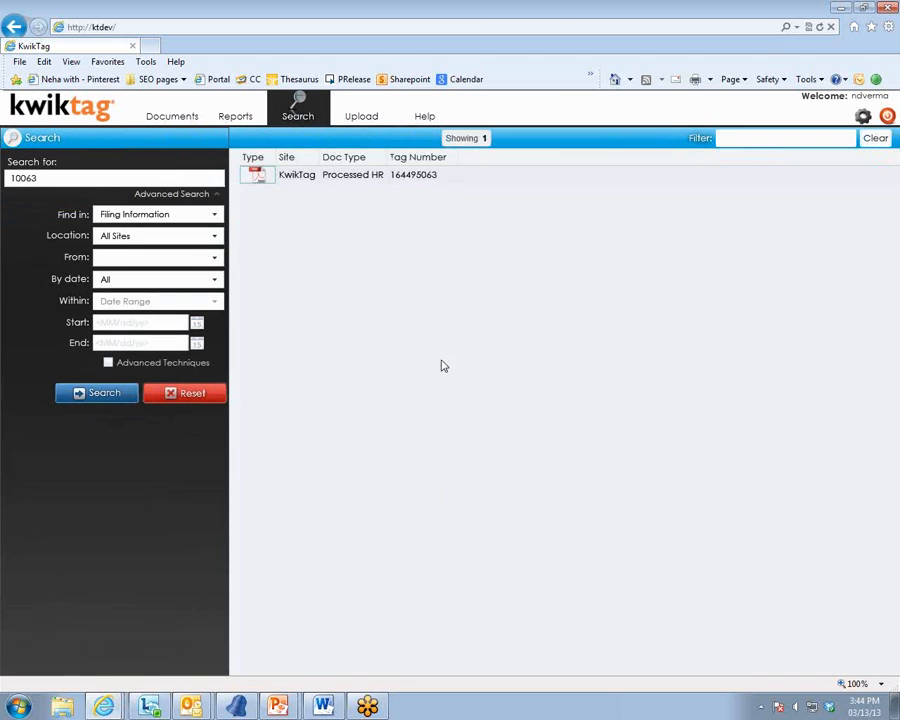
Step: Open the Processed HR document from the search results as a PDF, view the resume, and close its windows
double_click(446, 176)
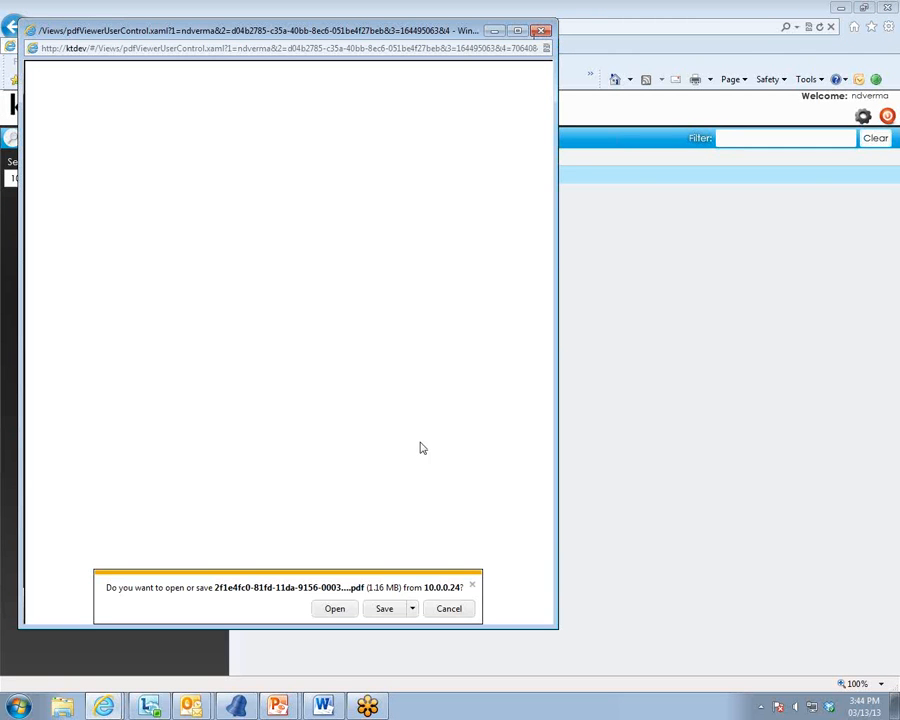
click(333, 607)
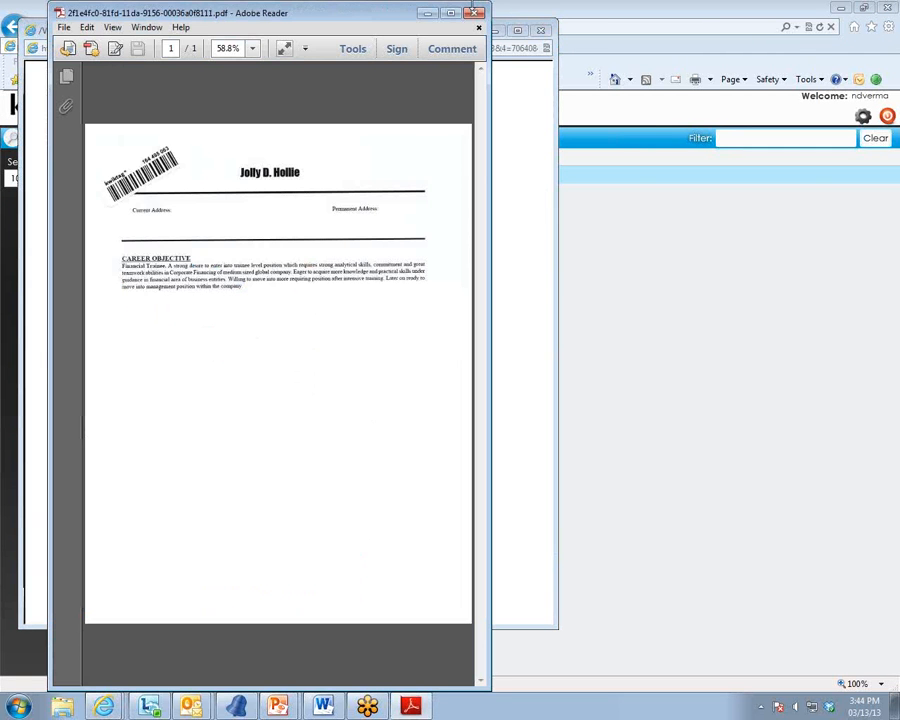
click(540, 30)
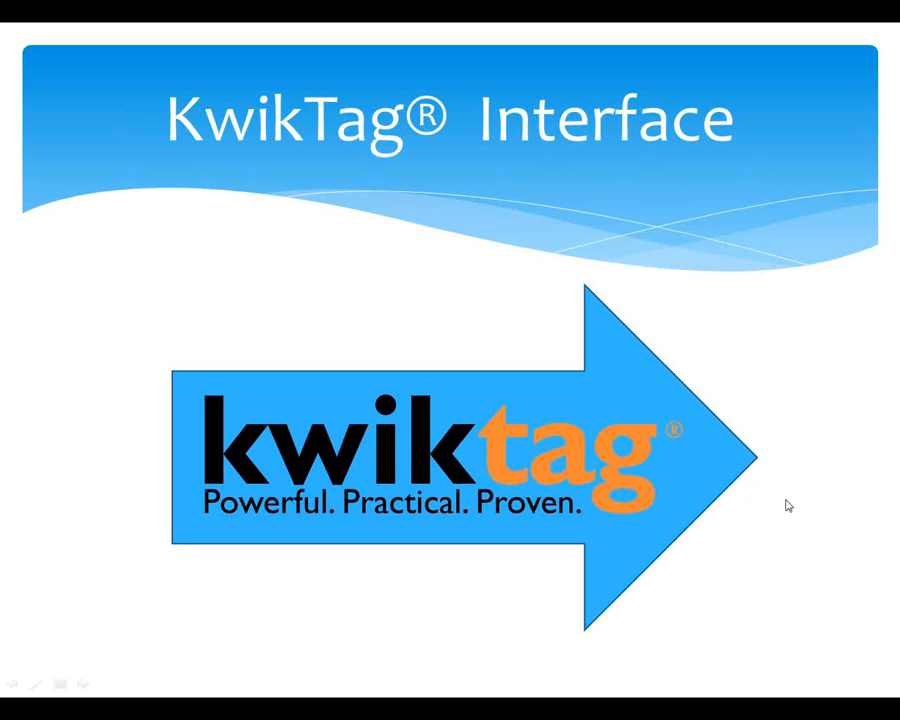
click(861, 600)
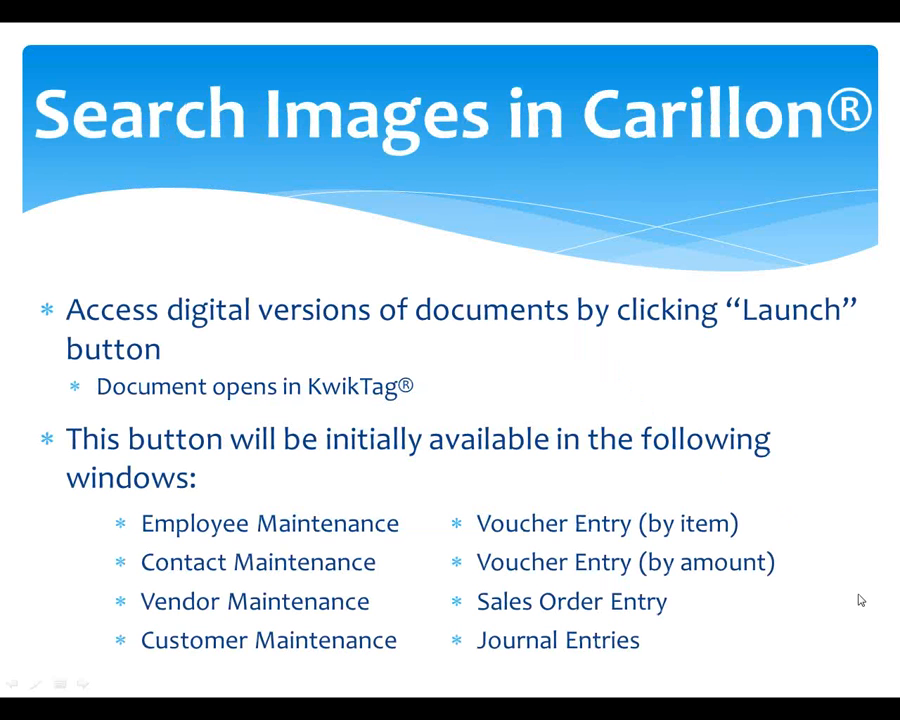